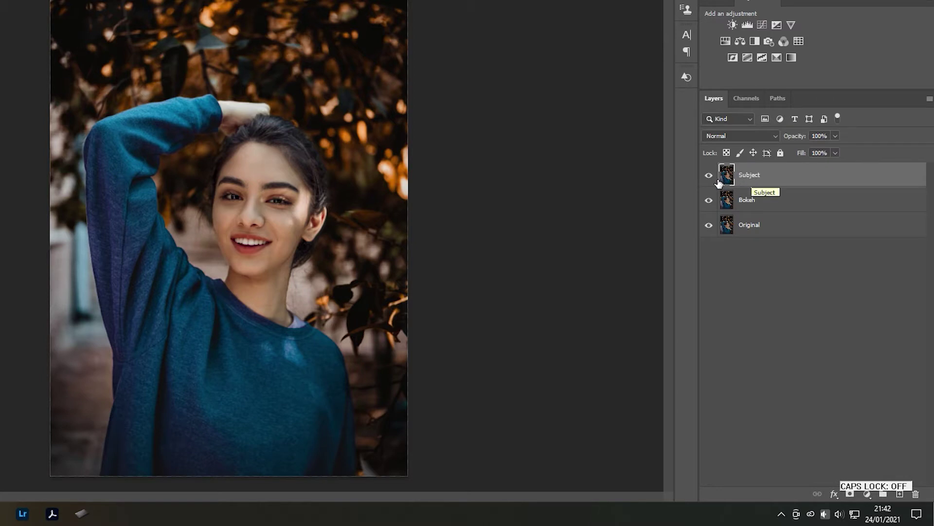
Hide the Subject layer and draw a loose lasso selection around the woman on the Bokeh layer.
{"action": "left_click", "coordinate": [710, 176]}
{"action": "left_click", "coordinate": [761, 209]}
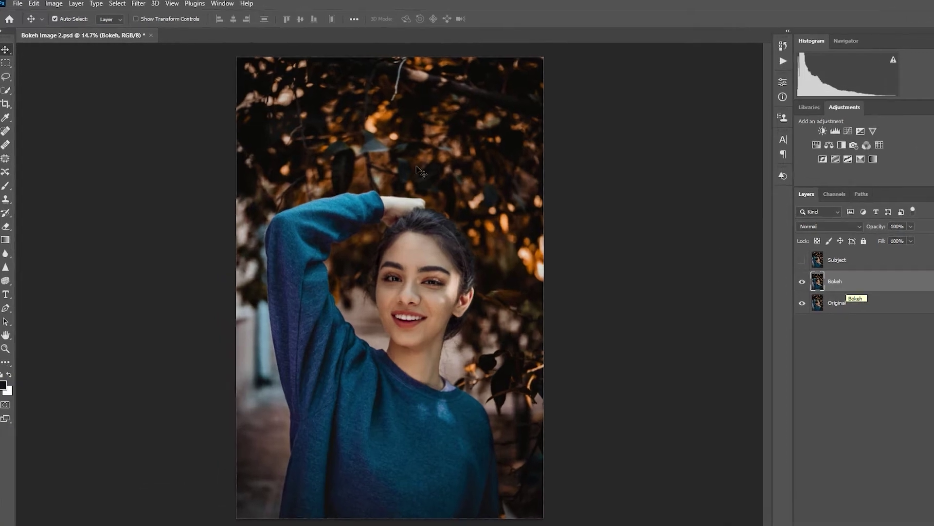
{"action": "mouse_move", "coordinate": [5, 76]}
{"action": "left_mouse_down"}
{"action": "mouse_move", "coordinate": [40, 80]}
{"action": "mouse_move", "coordinate": [50, 94]}
{"action": "left_mouse_up"}
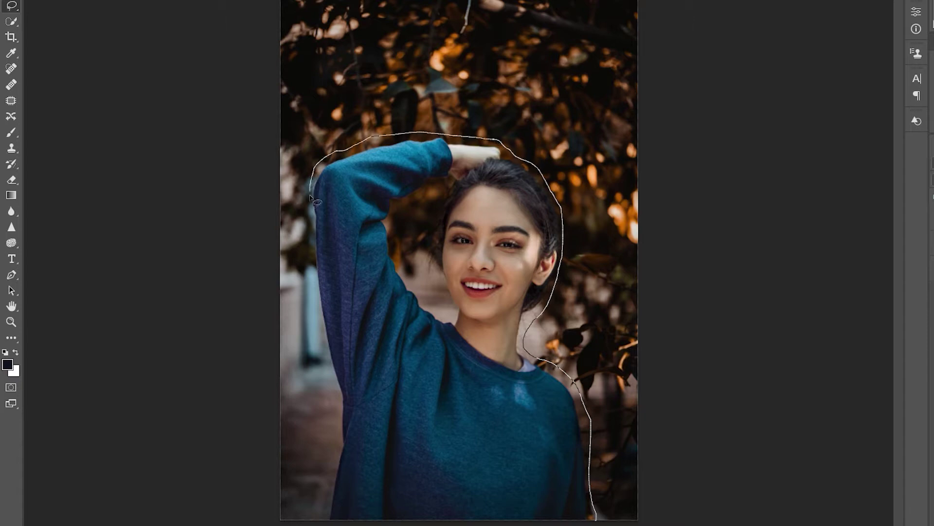
{"action": "left_click_drag", "start_coordinate": [596, 520], "coordinate": [321, 523]}
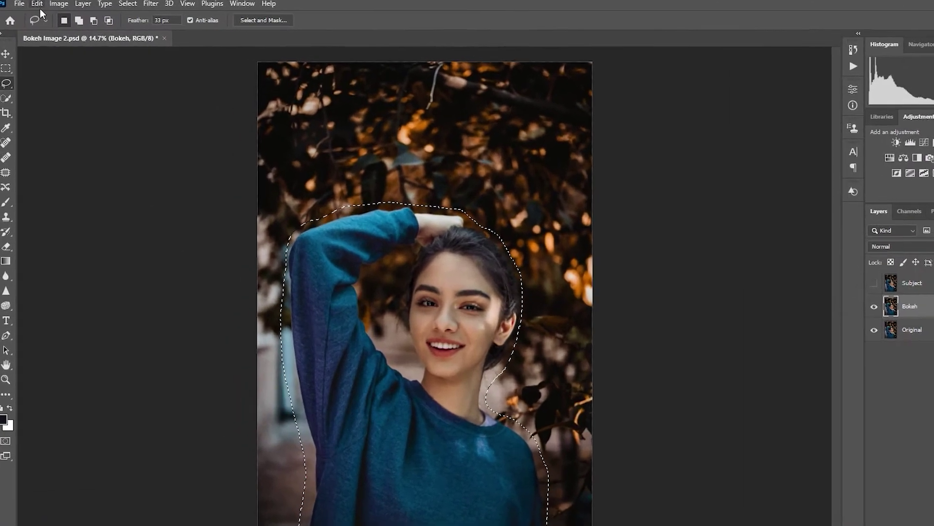
Replace the selected woman on the Bokeh layer using Content-Aware Fill output to the current layer, and deselect.
{"action": "left_click", "coordinate": [36, 5]}
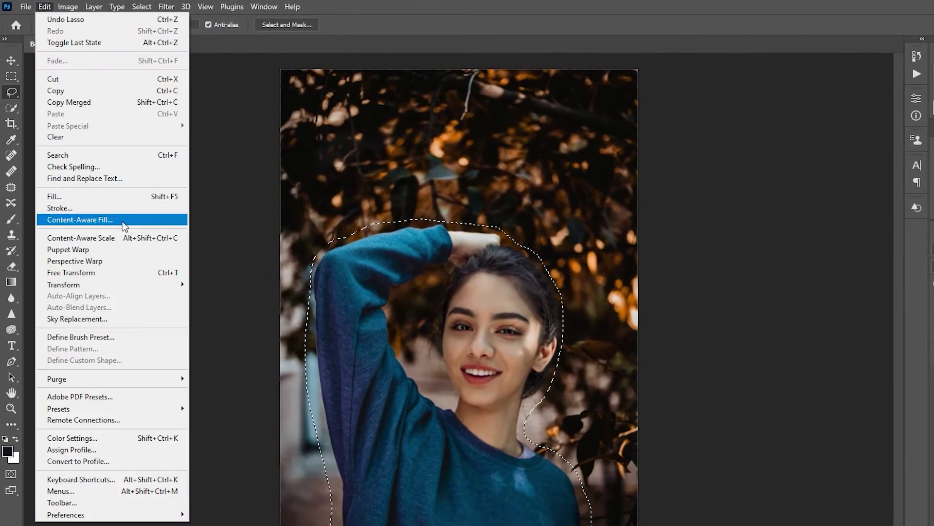
{"action": "left_click", "coordinate": [97, 220]}
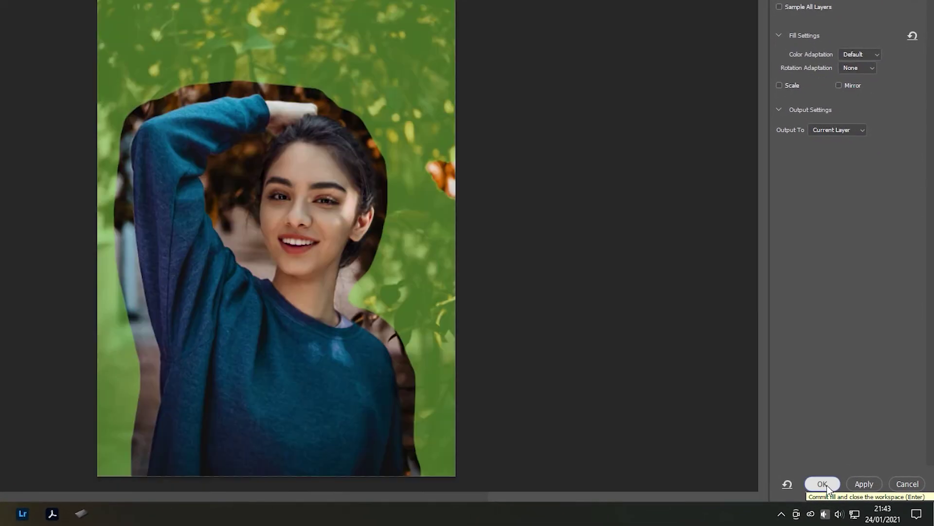
{"action": "left_click", "coordinate": [844, 492]}
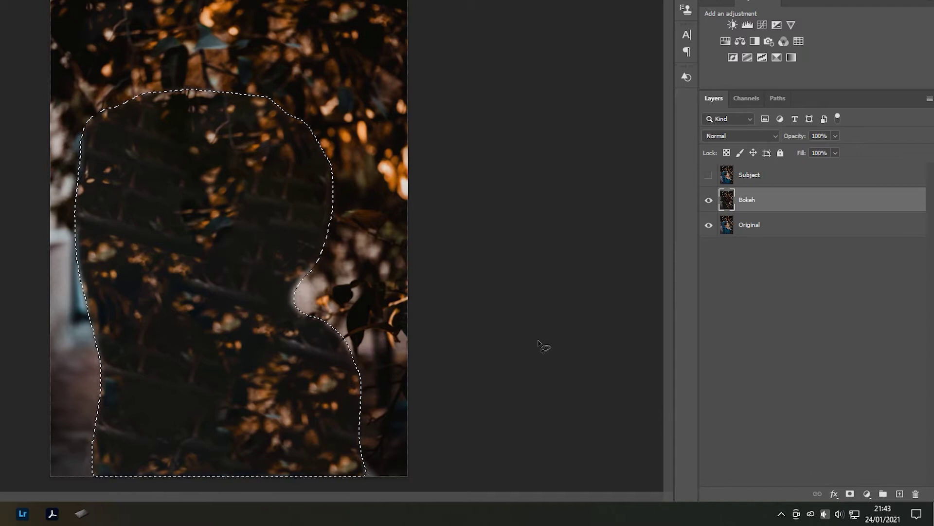
{"action": "key", "text": "ctrl+d"}
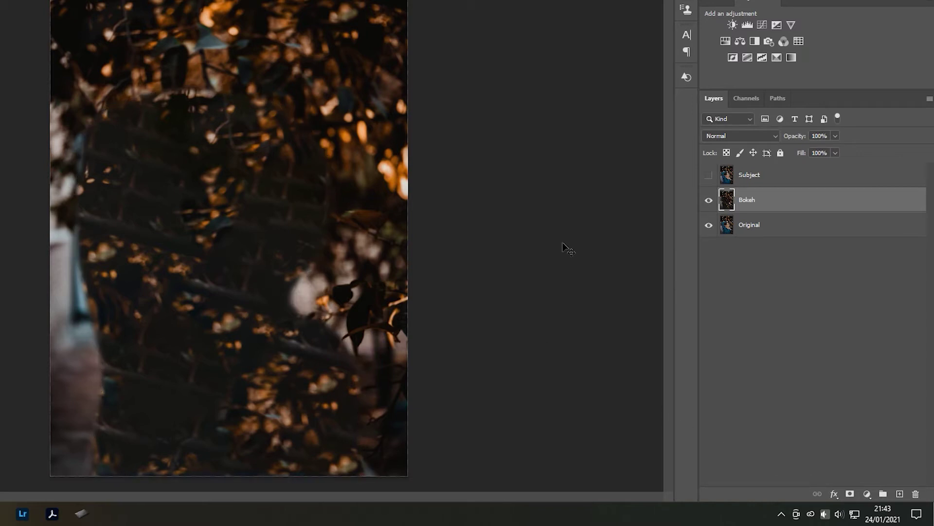
Show the Subject layer and select the woman on it automatically with Select Subject.
{"action": "left_click", "coordinate": [759, 182]}
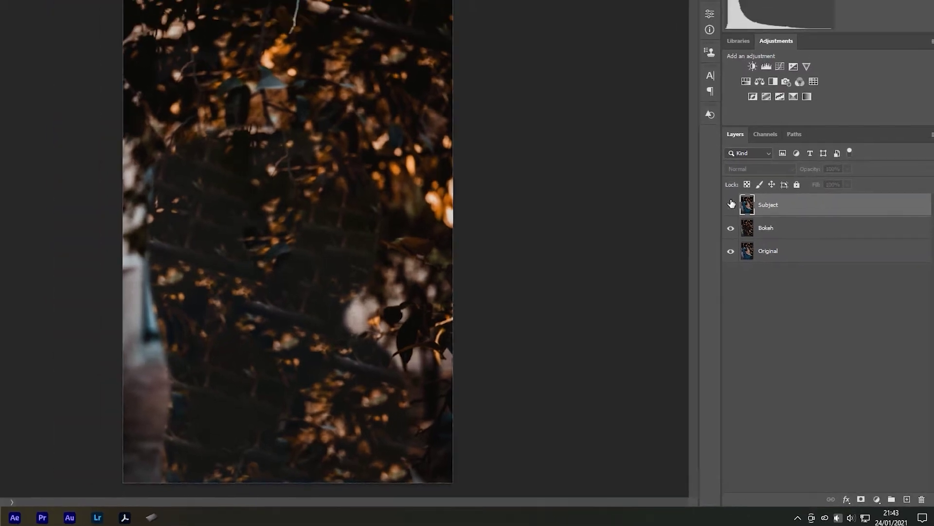
{"action": "left_click", "coordinate": [708, 175]}
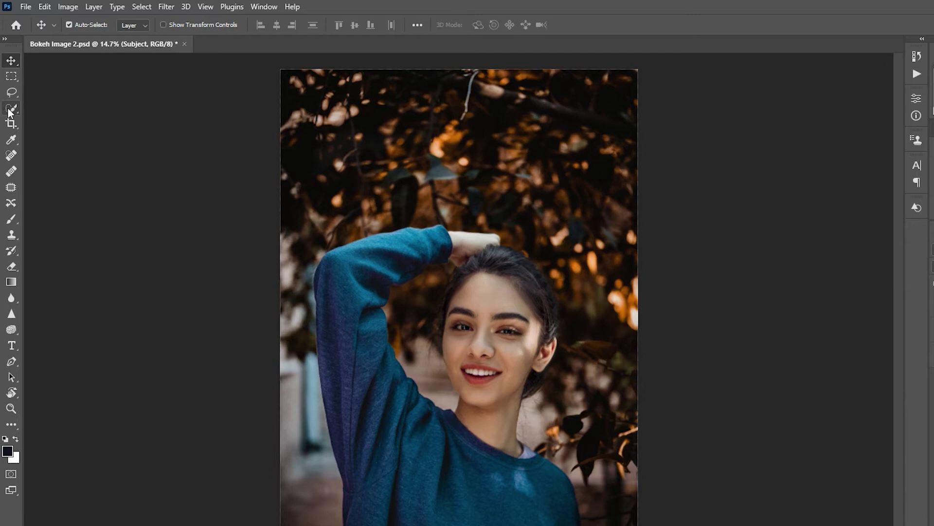
{"action": "left_click", "coordinate": [8, 110]}
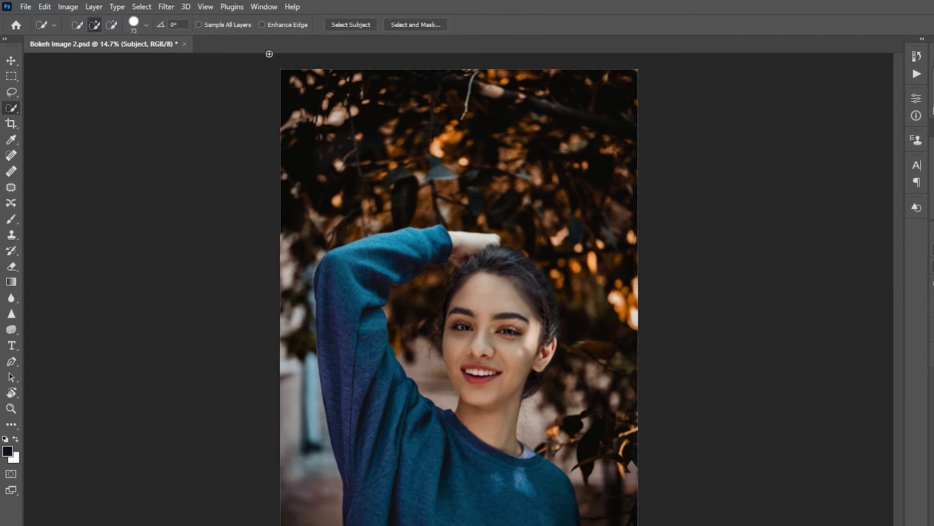
{"action": "left_click", "coordinate": [351, 25]}
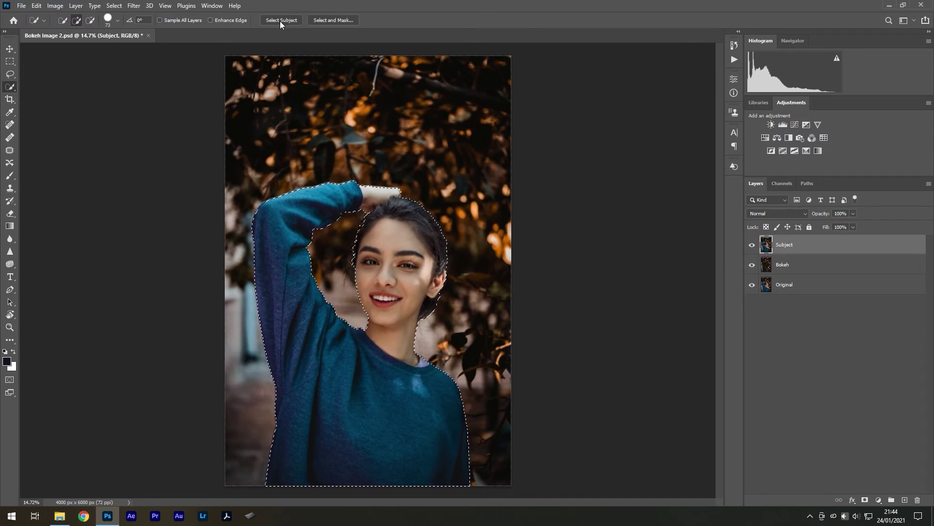
Clean up the selection edge along the upper hairline with the Quick Selection tool at an 80 px brush.
{"action": "key", "text": "z"}
{"action": "mouse_move", "coordinate": [389, 198]}
{"action": "left_mouse_down"}
{"action": "mouse_move", "coordinate": [451, 180]}
{"action": "mouse_move", "coordinate": [273, 180]}
{"action": "left_mouse_up"}
{"action": "left_click_drag", "start_coordinate": [419, 291], "coordinate": [426, 291]}
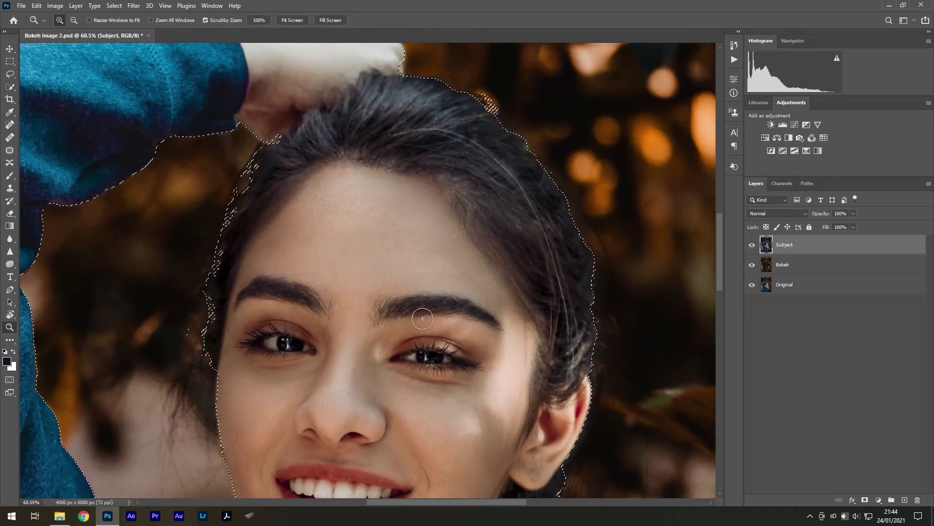
{"action": "key", "text": "w"}
{"action": "right_click", "coordinate": [505, 116], "text": "alt"}
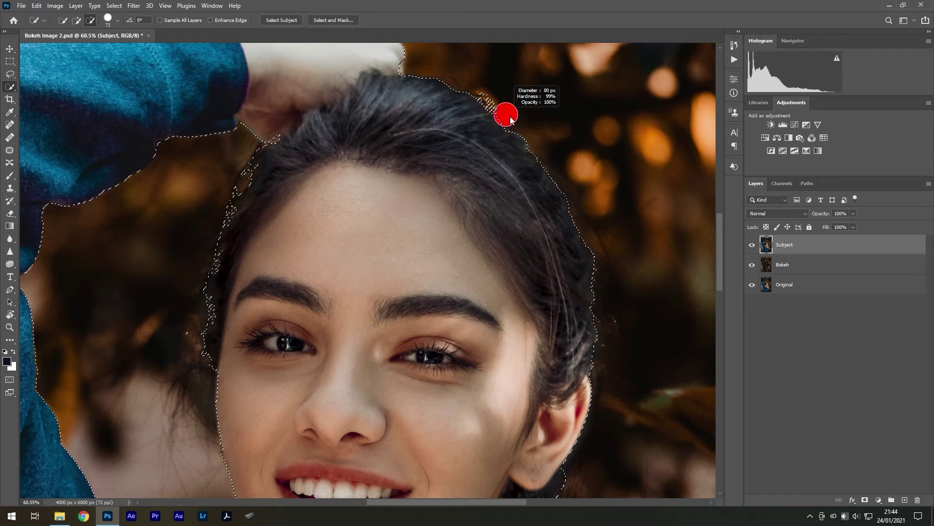
{"action": "key", "text": "alt"}
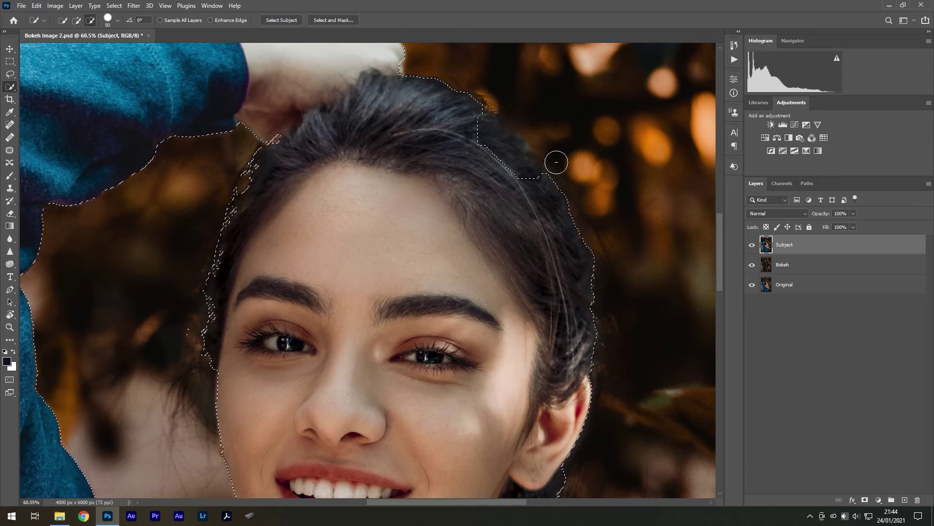
{"action": "left_click_drag", "start_coordinate": [527, 176], "coordinate": [476, 125]}
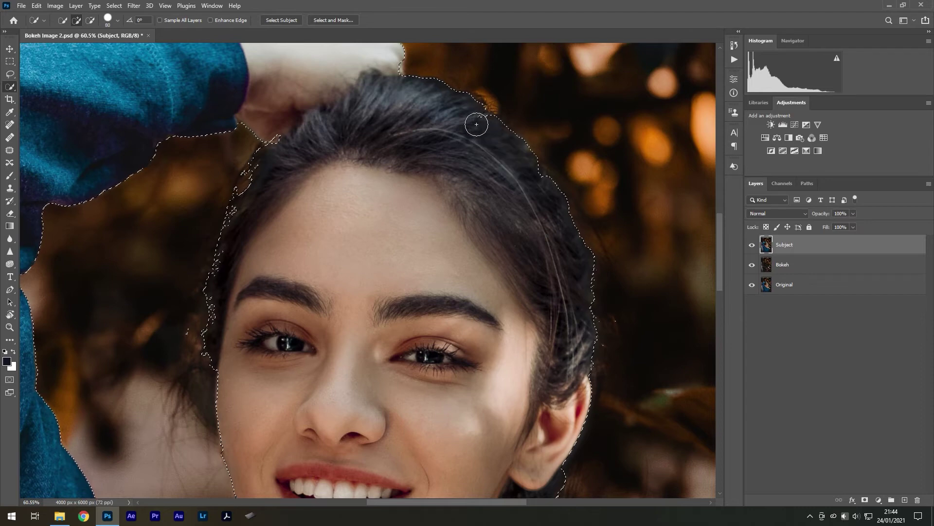
Refine the selection edge around the neck and the hair below the ear.
{"action": "scroll", "coordinate": [582, 327], "scroll_direction": "down", "scroll_amount": 4}
{"action": "scroll", "coordinate": [545, 369], "scroll_direction": "up", "scroll_amount": 10}
{"action": "left_click_drag", "start_coordinate": [439, 229], "coordinate": [451, 273]}
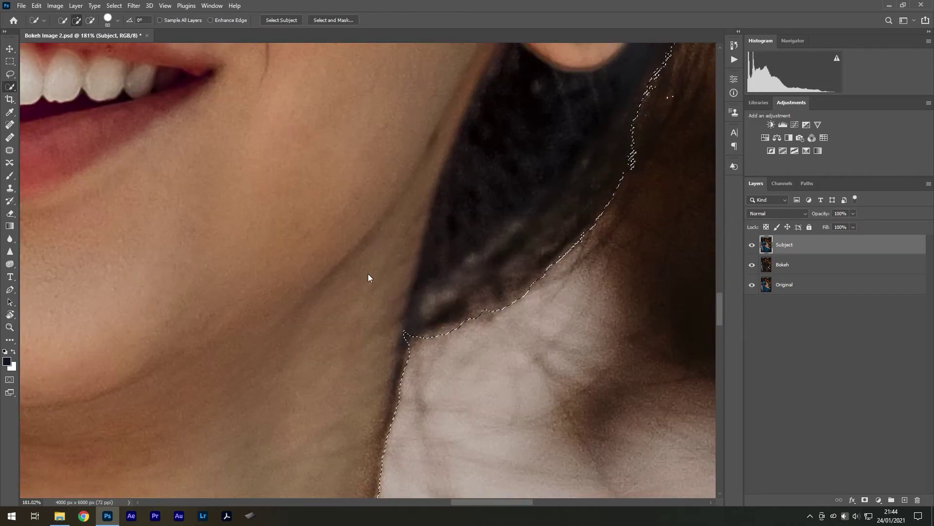
{"action": "left_click_drag", "start_coordinate": [417, 375], "coordinate": [316, 375]}
{"action": "left_click_drag", "start_coordinate": [182, 284], "coordinate": [346, 260]}
{"action": "scroll", "coordinate": [346, 260], "scroll_direction": "down", "scroll_amount": 4}
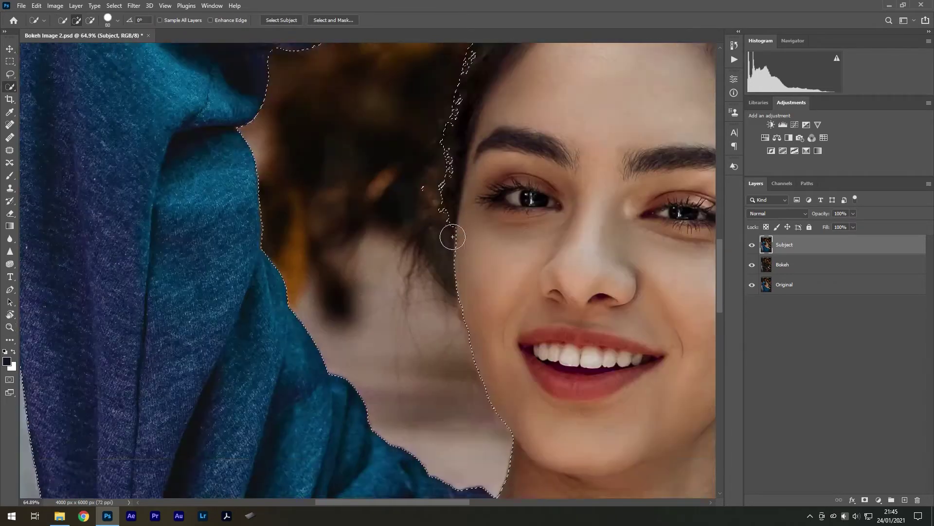
Extend the selection over the loose hair beside the face and tidy its edge around the top of the head.
{"action": "scroll", "coordinate": [467, 263], "scroll_direction": "up", "scroll_amount": 2}
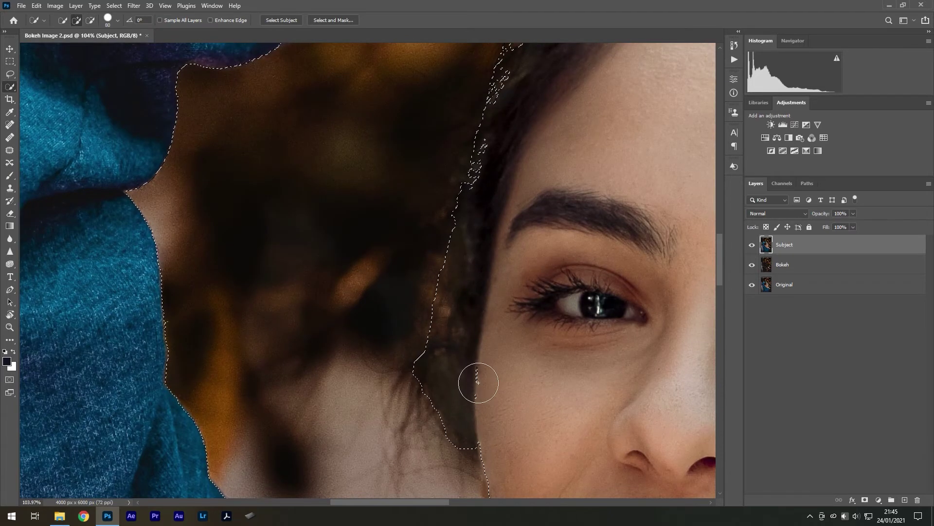
{"action": "scroll", "coordinate": [517, 382], "scroll_direction": "down", "scroll_amount": 3}
{"action": "scroll", "coordinate": [501, 187], "scroll_direction": "up", "scroll_amount": 5}
{"action": "scroll", "coordinate": [415, 312], "scroll_direction": "up", "scroll_amount": 2}
{"action": "scroll", "coordinate": [463, 194], "scroll_direction": "down", "scroll_amount": 4}
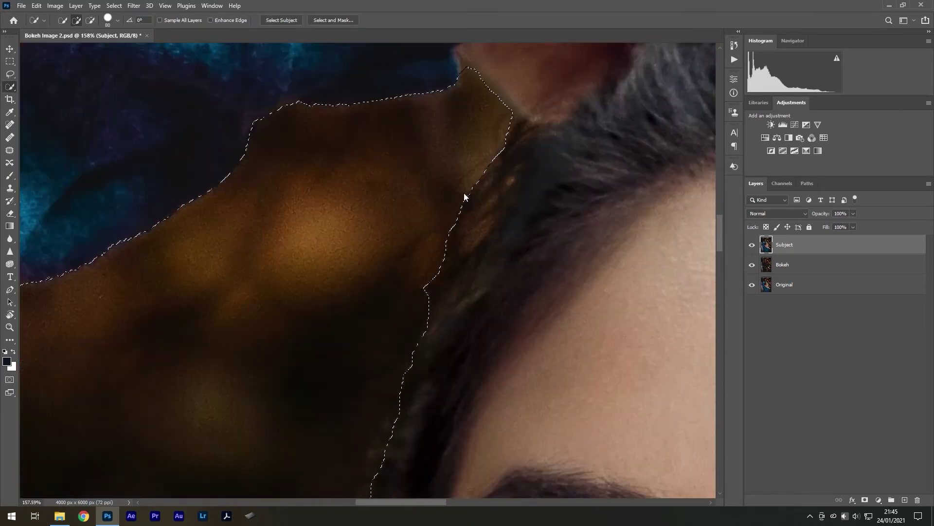
{"action": "scroll", "coordinate": [592, 154], "scroll_direction": "up", "scroll_amount": 4}
{"action": "scroll", "coordinate": [545, 100], "scroll_direction": "down", "scroll_amount": 4}
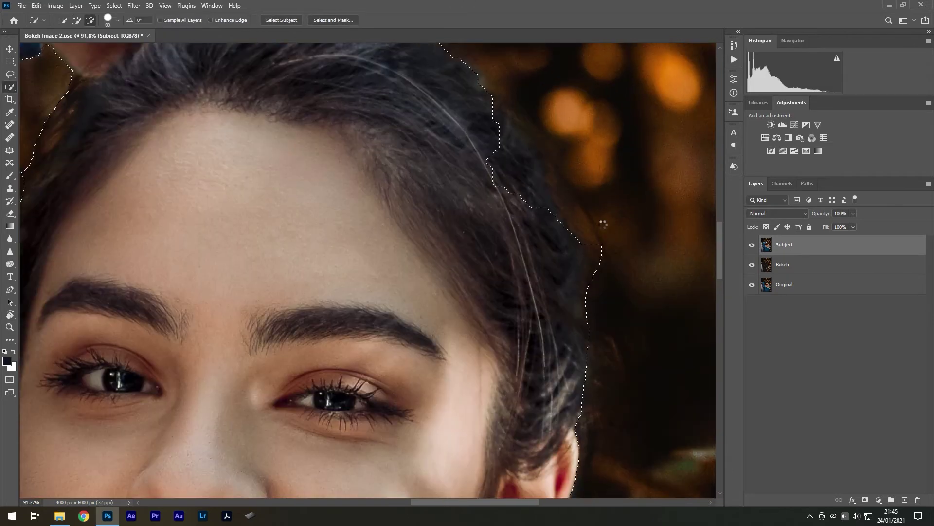
{"action": "scroll", "coordinate": [511, 142], "scroll_direction": "down", "scroll_amount": 4}
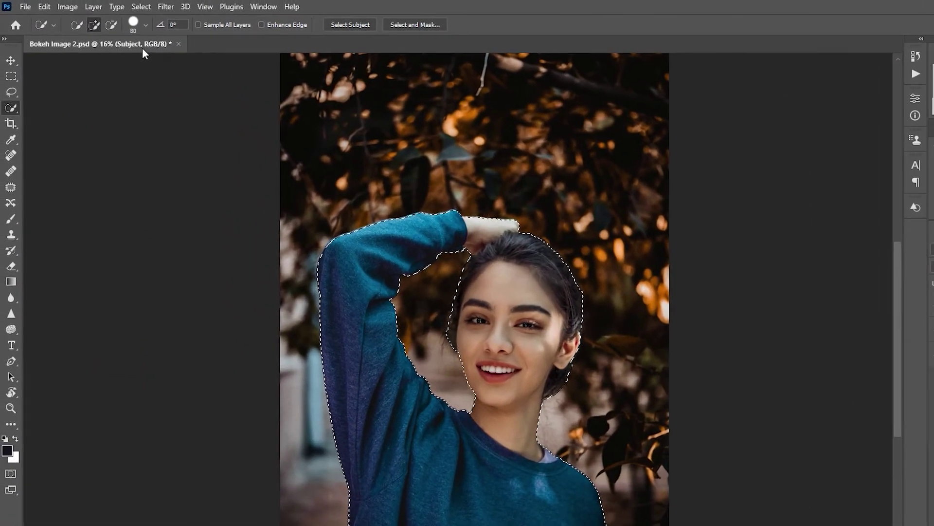
Add a layer mask to the Subject layer from the refined selection of the woman.
{"action": "left_click", "coordinate": [109, 22]}
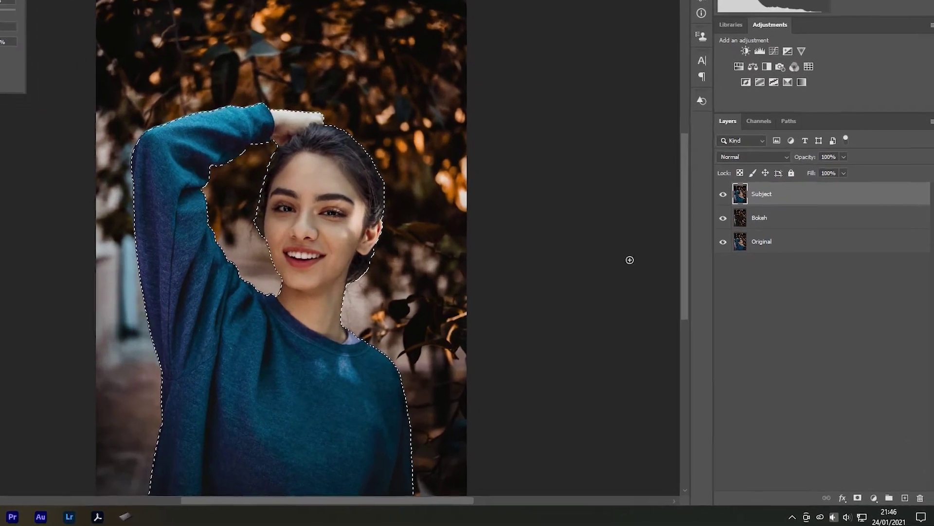
{"action": "left_click", "coordinate": [803, 307]}
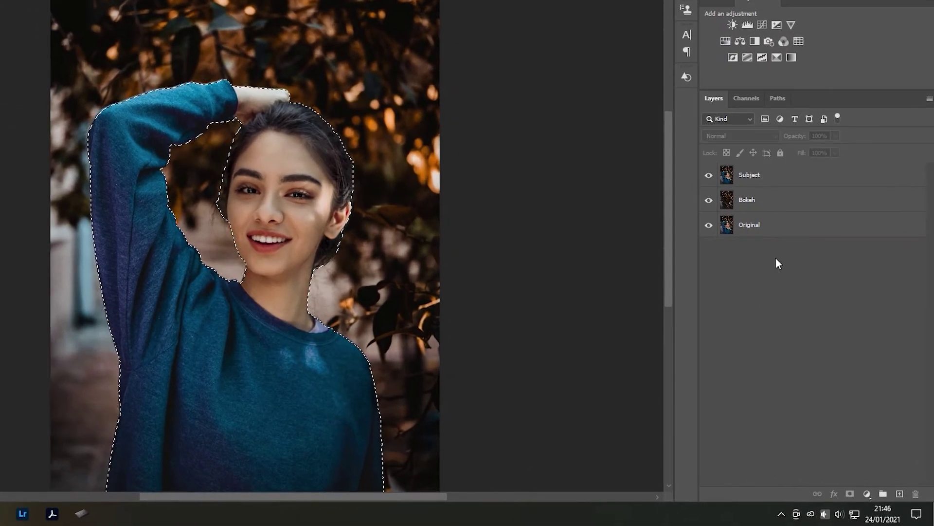
{"action": "left_click", "coordinate": [778, 237]}
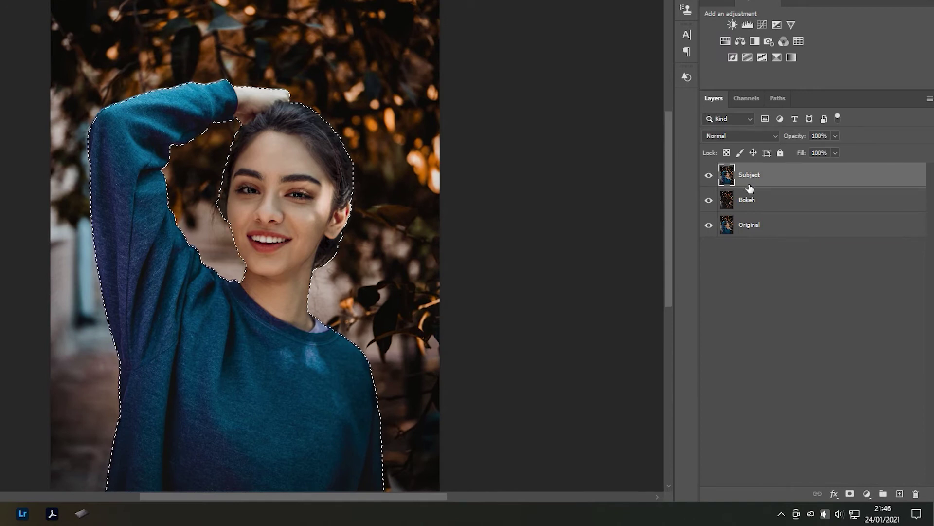
{"action": "left_click", "coordinate": [849, 494]}
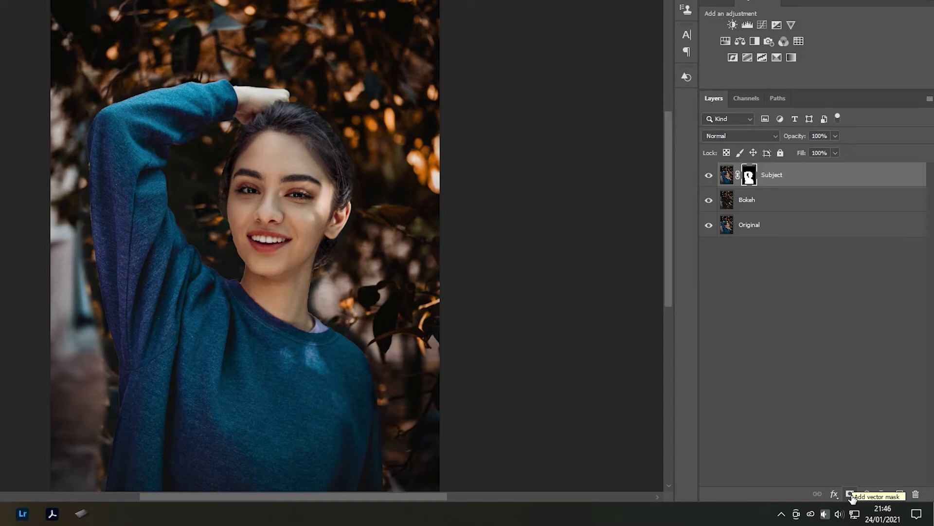
Start a Tilt-Shift blur on the Bokeh layer and move its focus centre below the image.
{"action": "left_click", "coordinate": [764, 201]}
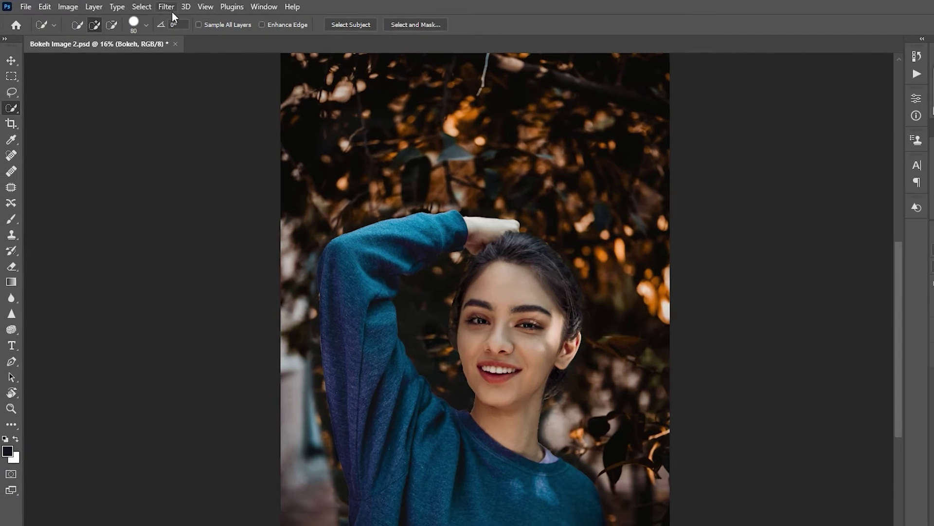
{"action": "left_click", "coordinate": [135, 7]}
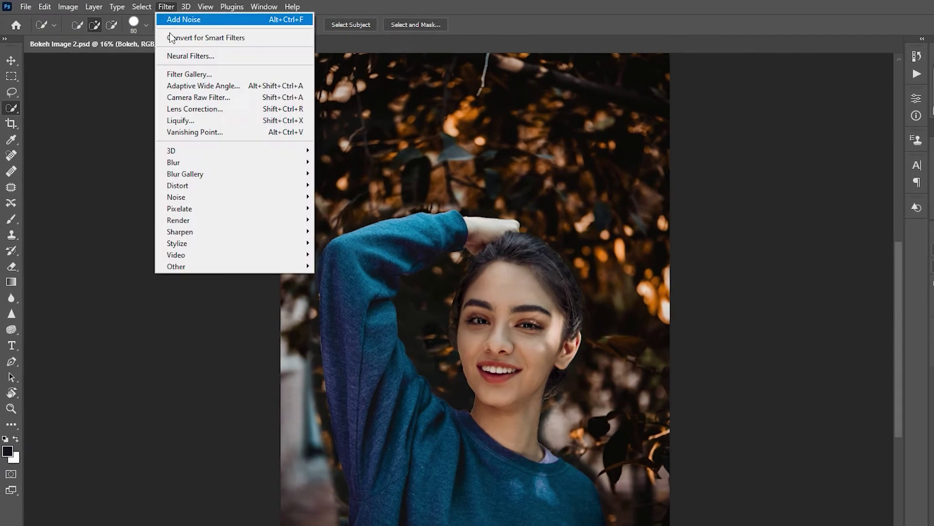
{"action": "mouse_move", "coordinate": [260, 175]}
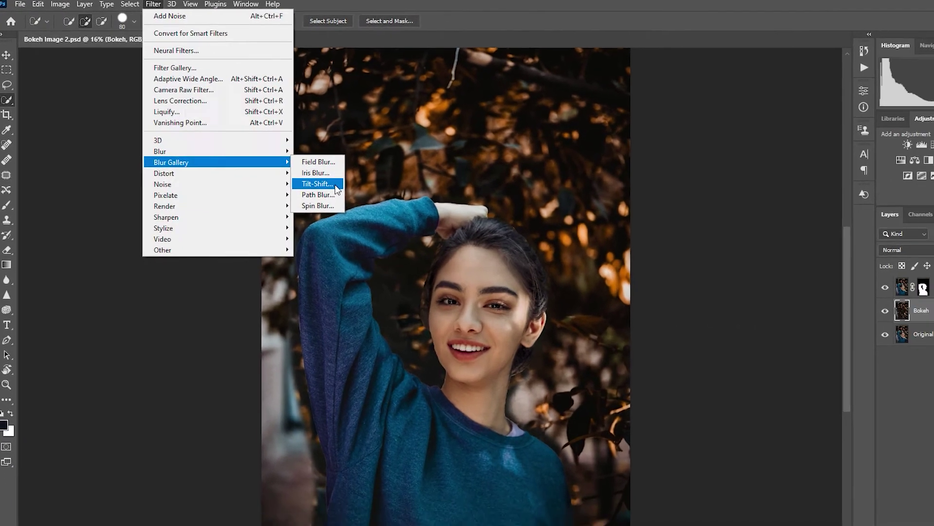
{"action": "left_click", "coordinate": [359, 200]}
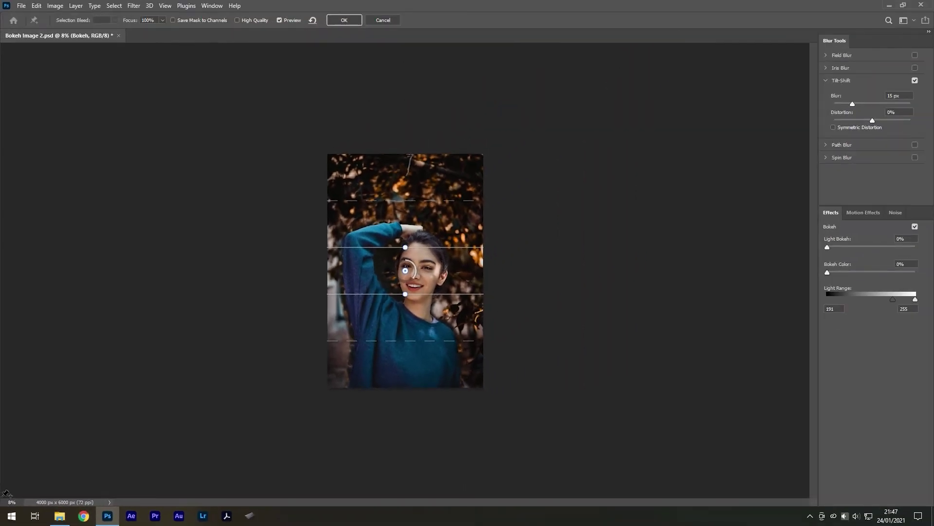
{"action": "left_click_drag", "start_coordinate": [426, 272], "coordinate": [425, 469]}
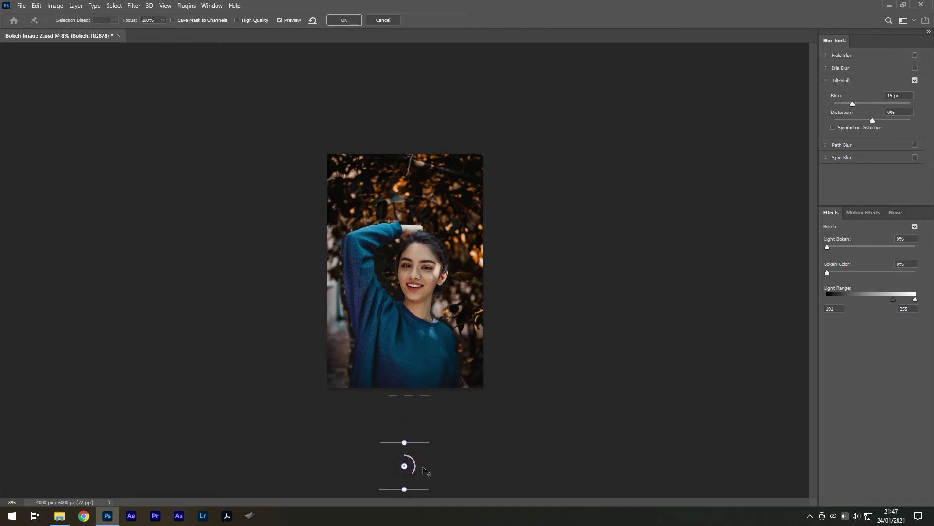
Set the Tilt-Shift blur to 214 px and the Light Bokeh to 49%.
{"action": "left_click_drag", "start_coordinate": [17, 502], "coordinate": [4, 482]}
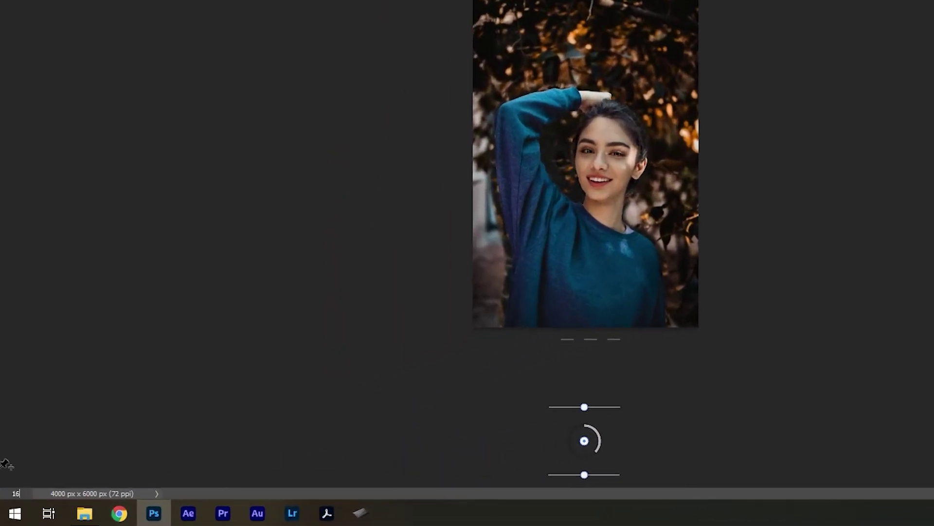
{"action": "type", "text": "16"}
{"action": "key", "text": "Return"}
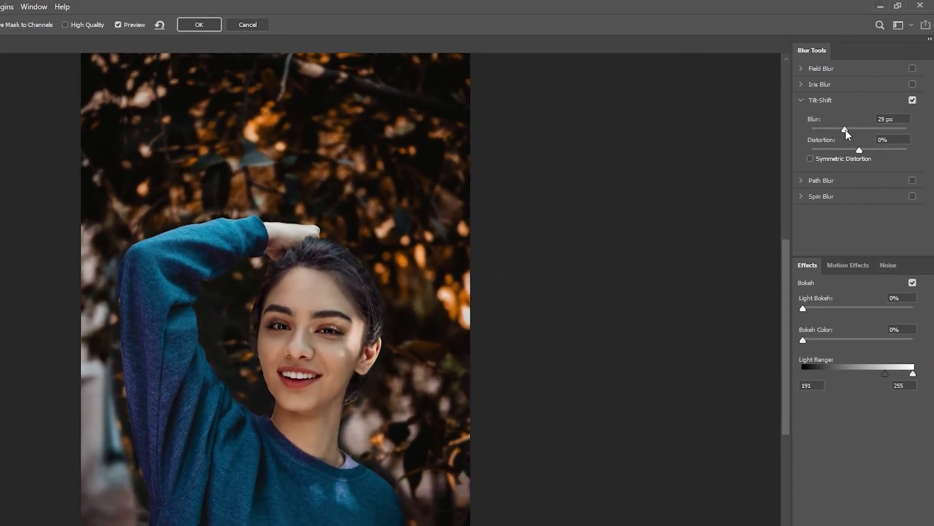
{"action": "left_click_drag", "start_coordinate": [845, 130], "coordinate": [886, 130]}
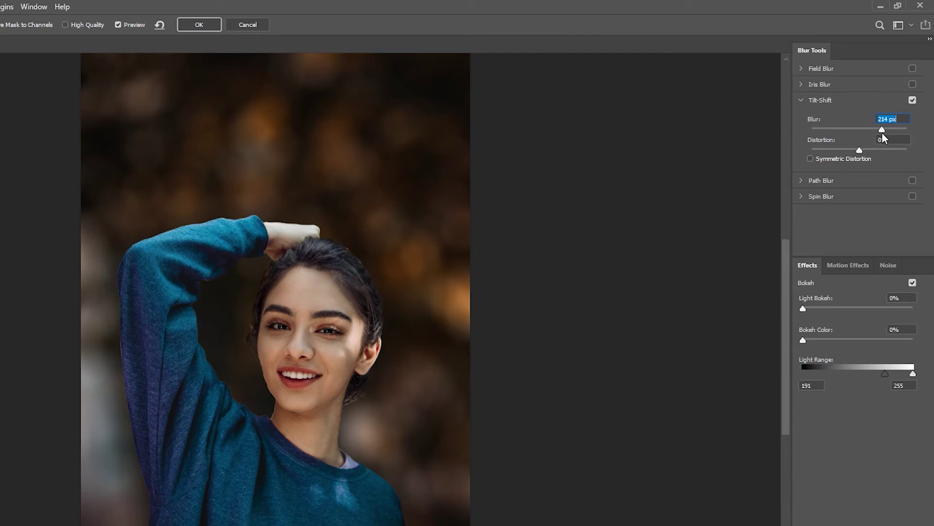
{"action": "left_click_drag", "start_coordinate": [805, 309], "coordinate": [808, 309]}
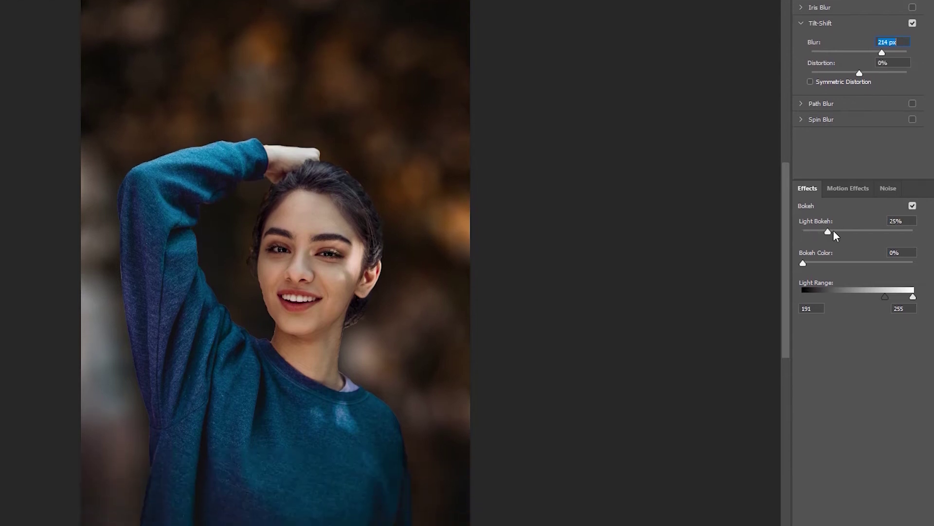
{"action": "left_click_drag", "start_coordinate": [834, 233], "coordinate": [856, 231]}
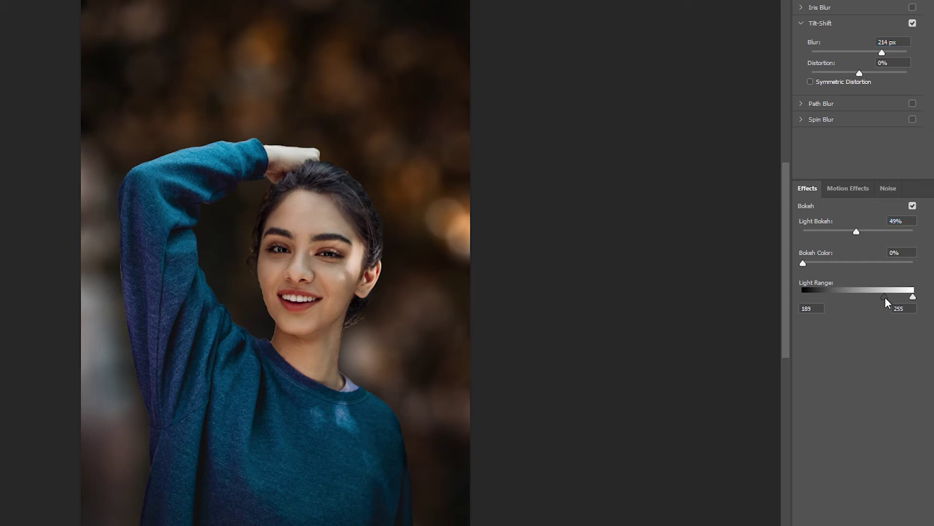
Set the lower Light Range limit to 99, reduce the upper limit, and apply the Tilt-Shift blur to the Bokeh layer.
{"action": "left_click_drag", "start_coordinate": [886, 298], "coordinate": [846, 302]}
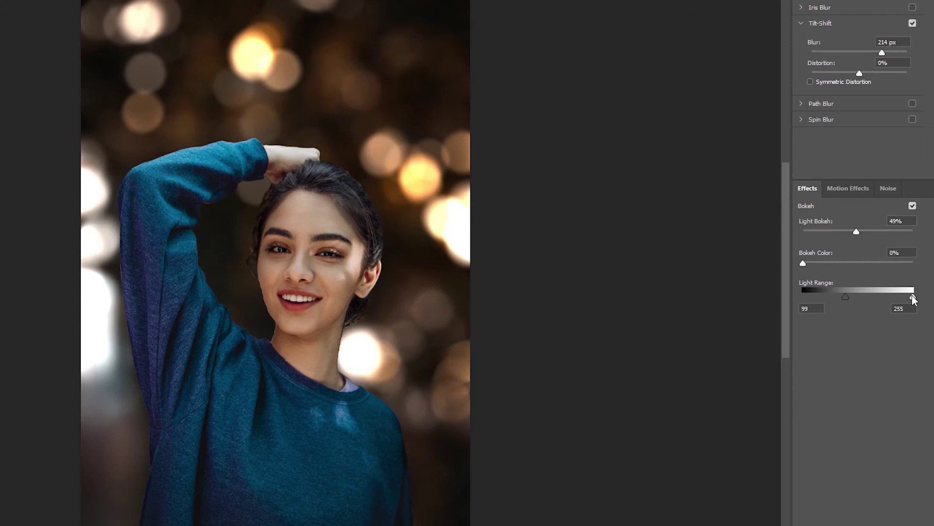
{"action": "left_click_drag", "start_coordinate": [914, 299], "coordinate": [858, 300]}
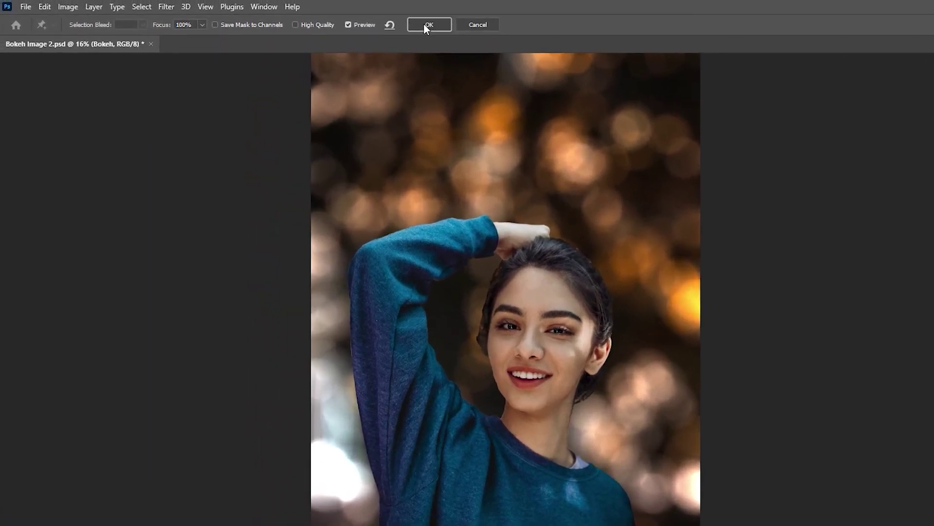
{"action": "left_click", "coordinate": [424, 26]}
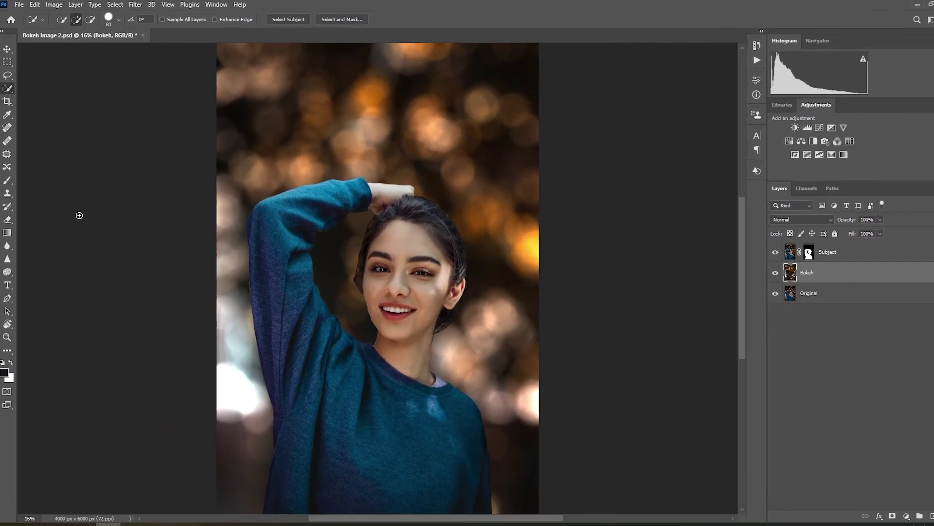
Clone the softer bokeh beside the neck over the bright white highlight next to the sleeve, using a soft 2161 px Clone Stamp brush.
{"action": "left_click", "coordinate": [8, 194]}
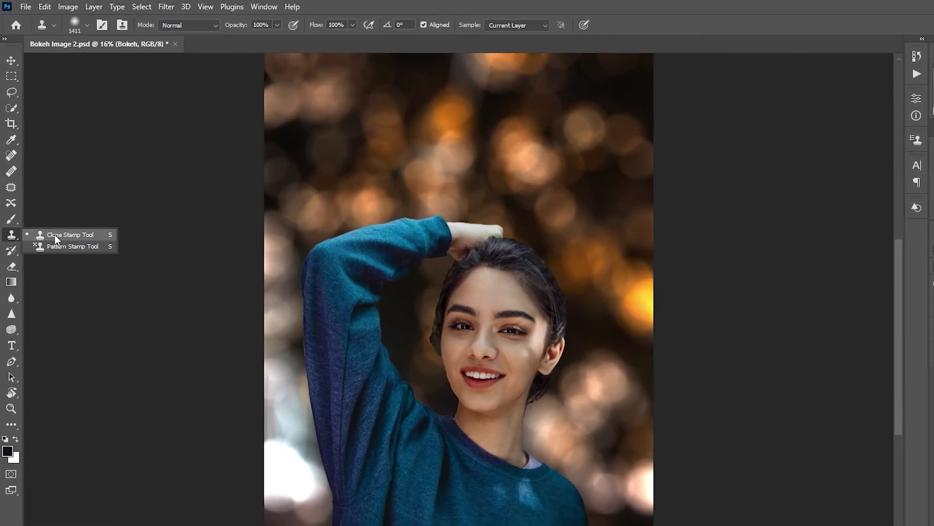
{"action": "left_click", "coordinate": [80, 235]}
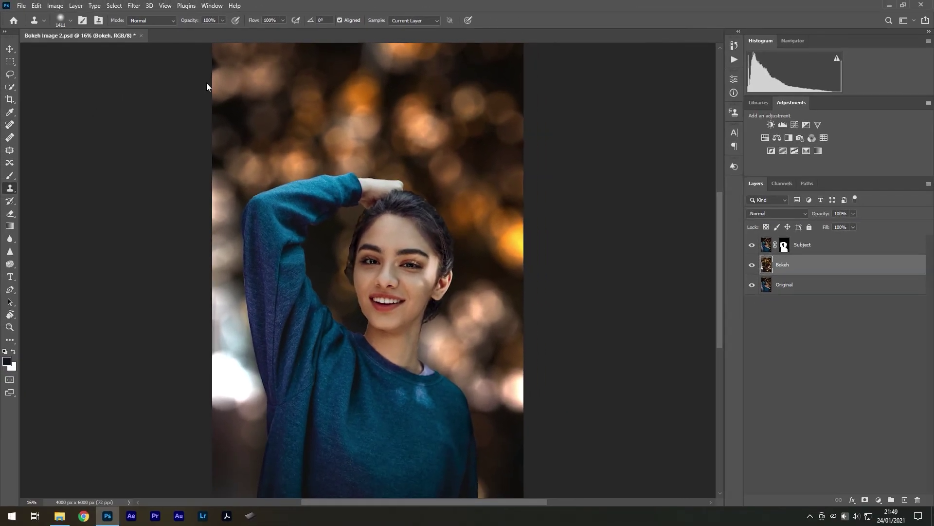
{"action": "right_click", "coordinate": [256, 132]}
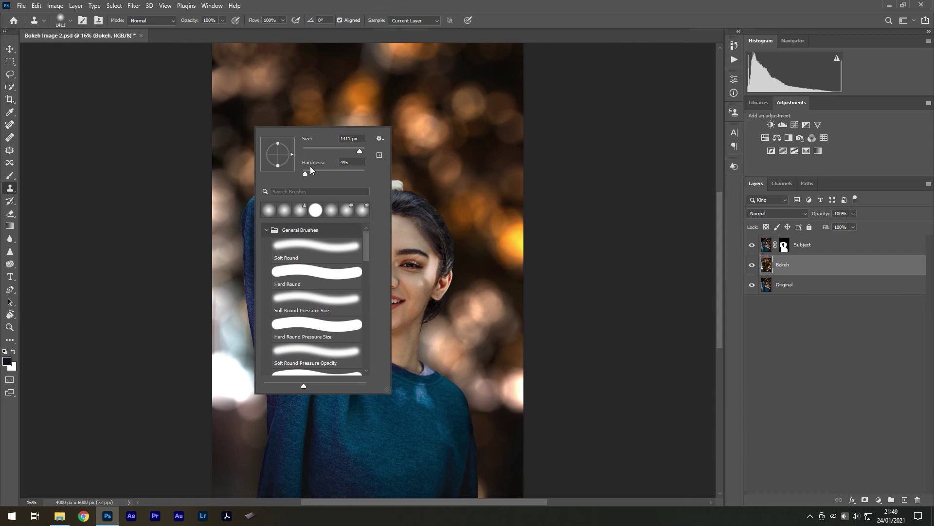
{"action": "mouse_move", "coordinate": [300, 171]}
{"action": "left_mouse_down"}
{"action": "mouse_move", "coordinate": [261, 141]}
{"action": "mouse_move", "coordinate": [278, 138]}
{"action": "left_mouse_up"}
{"action": "left_click", "coordinate": [371, 2]}
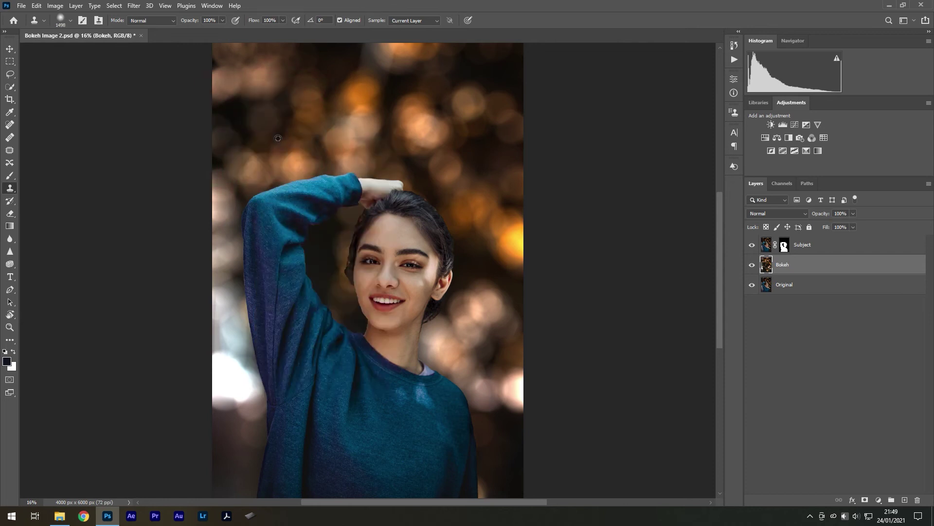
{"action": "left_click_drag", "start_coordinate": [255, 335], "coordinate": [258, 335]}
{"action": "left_click_drag", "start_coordinate": [256, 367], "coordinate": [270, 367]}
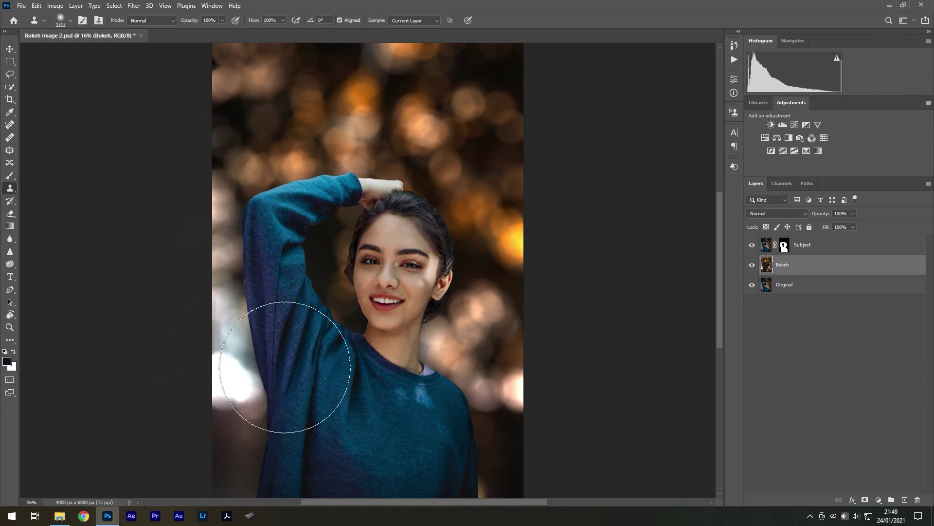
{"action": "left_click", "coordinate": [432, 347], "text": "alt"}
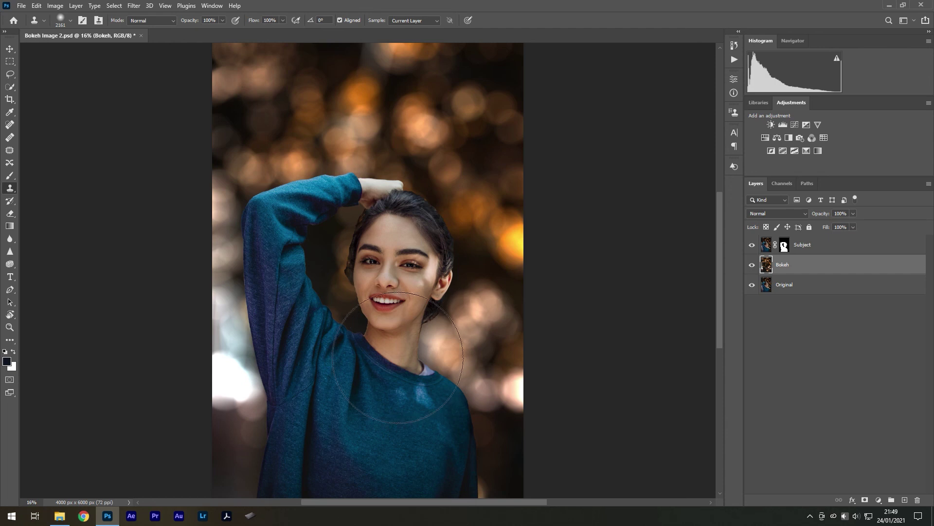
{"action": "mouse_move", "coordinate": [297, 367]}
{"action": "left_mouse_down"}
{"action": "mouse_move", "coordinate": [213, 370]}
{"action": "mouse_move", "coordinate": [235, 371]}
{"action": "left_mouse_up"}
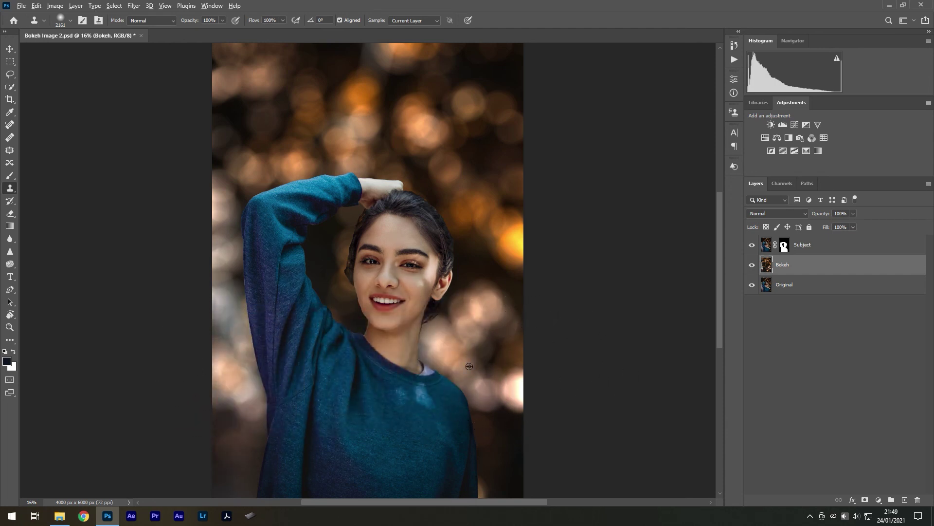
Try cloning the bokeh near the ear over the pale background along the raised arm's outer edge, and undo it.
{"action": "left_click", "coordinate": [454, 315], "text": "alt"}
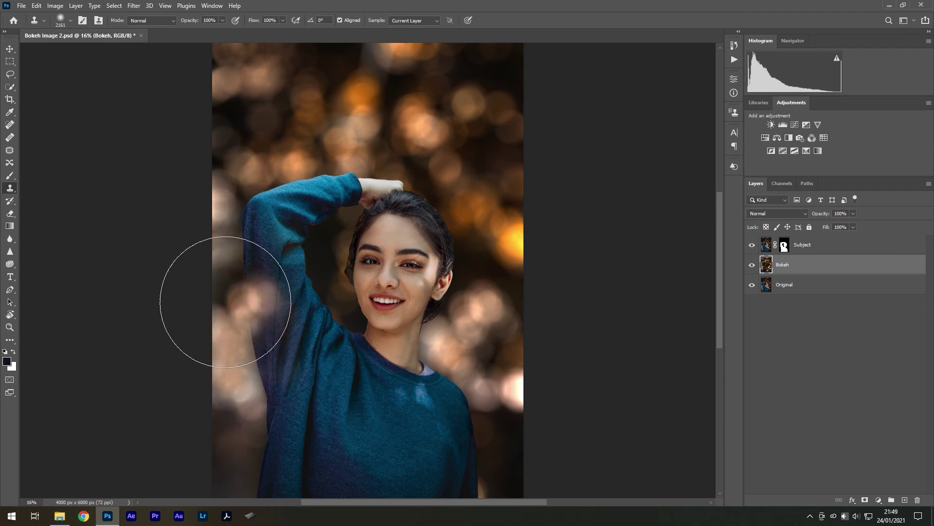
{"action": "key", "text": "ctrl+z"}
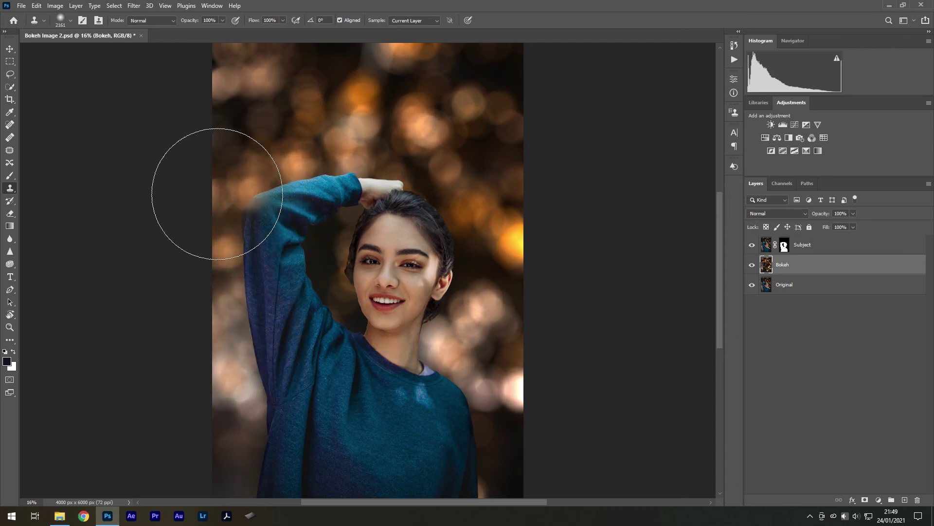